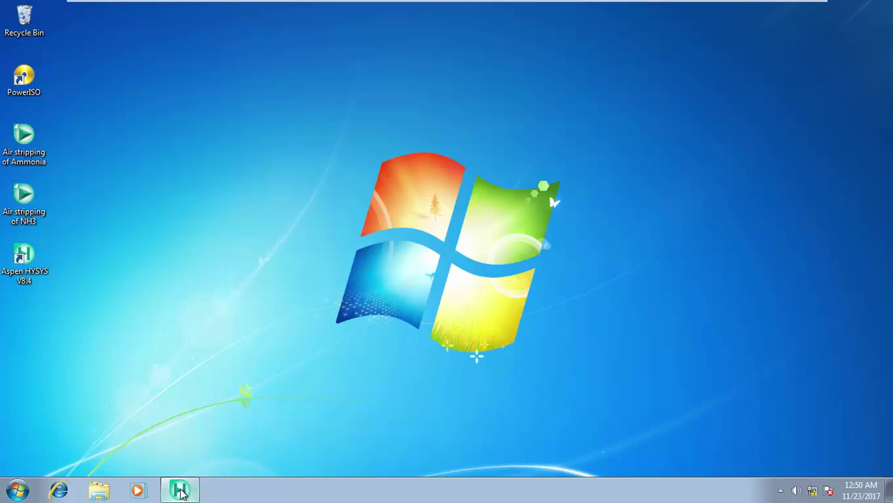
Step: Restore HYSYS, start a new blank case and show its empty Component Lists page
mouse_move(180, 492)
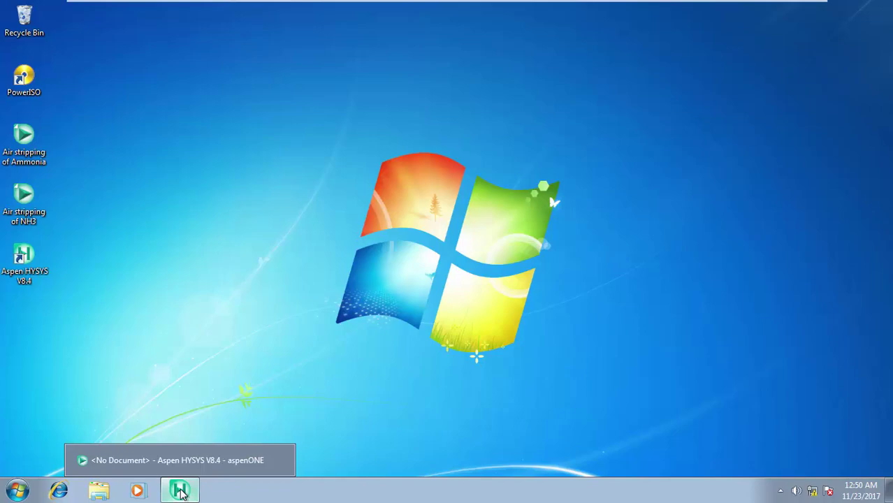
click(180, 492)
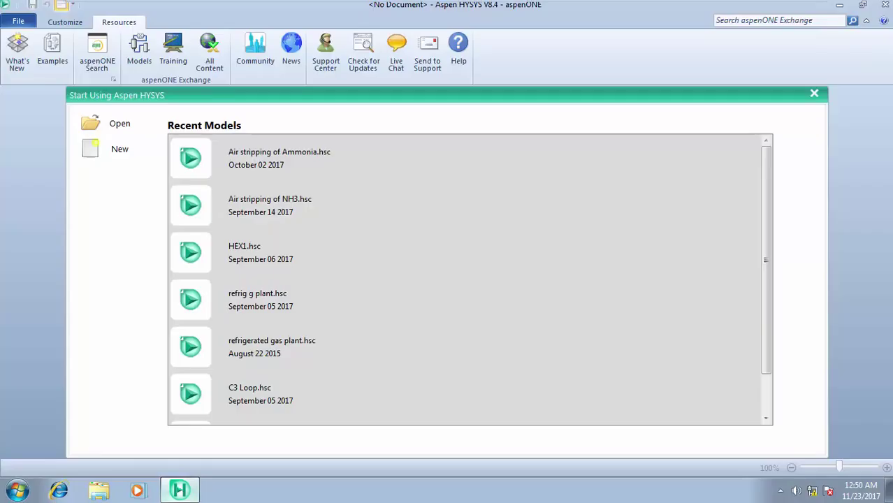
click(92, 159)
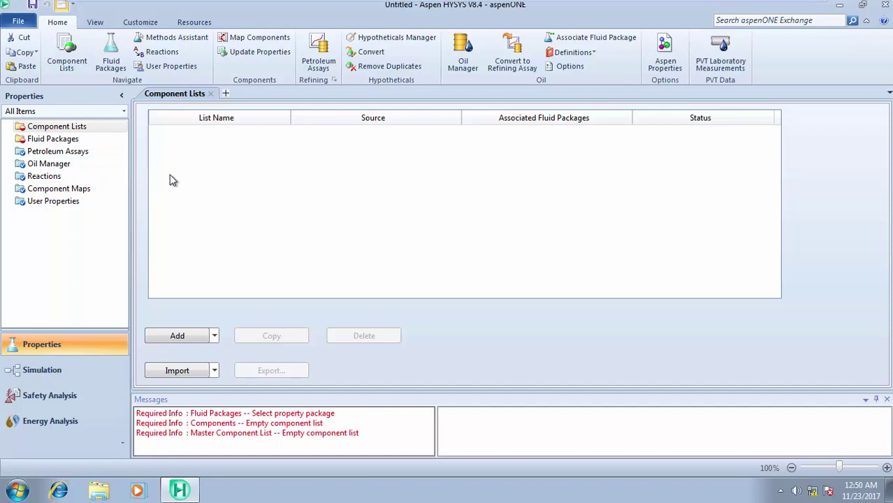
click(73, 130)
Step: Create a new component list and add Methane through n-Butane from the databank
click(177, 336)
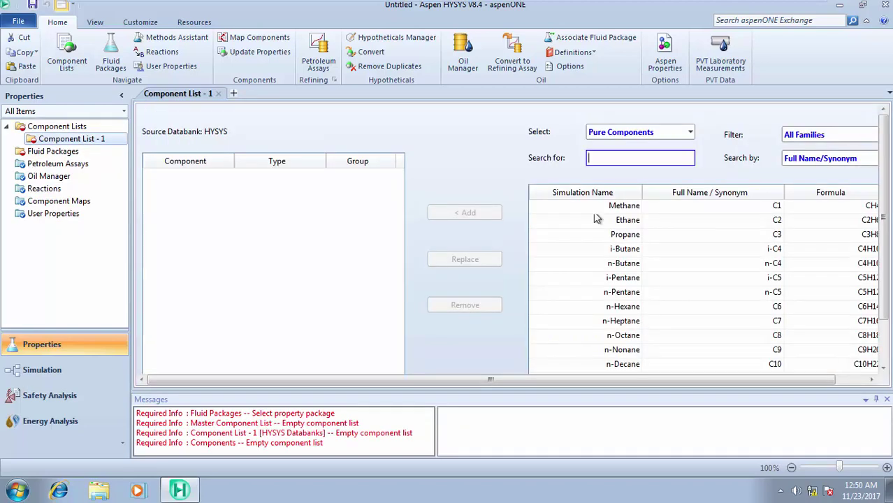
drag(588, 206, 613, 267)
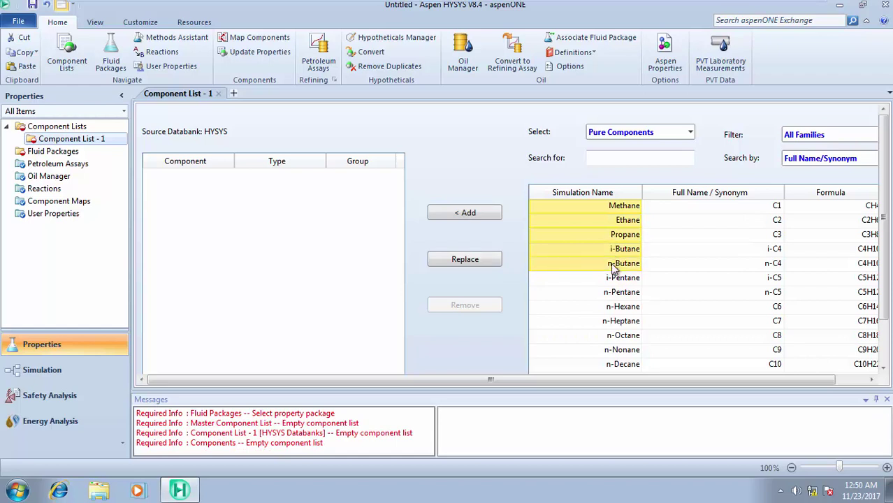
click(473, 214)
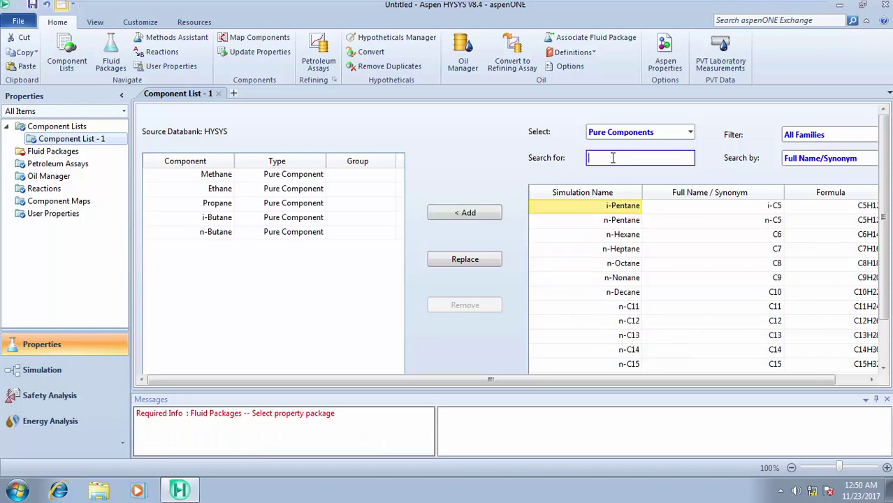
Step: Search the databank for H2O and add it to Component List - 1
text(h20)
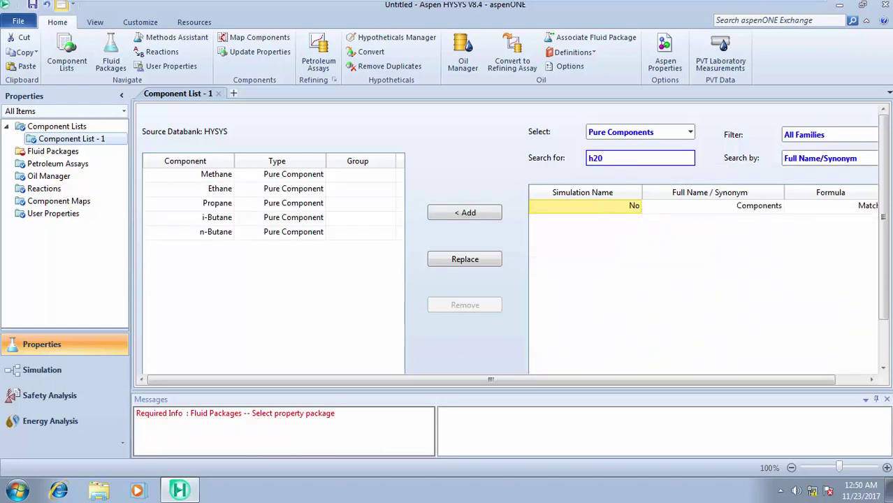
key(BackSpace)
text(o)
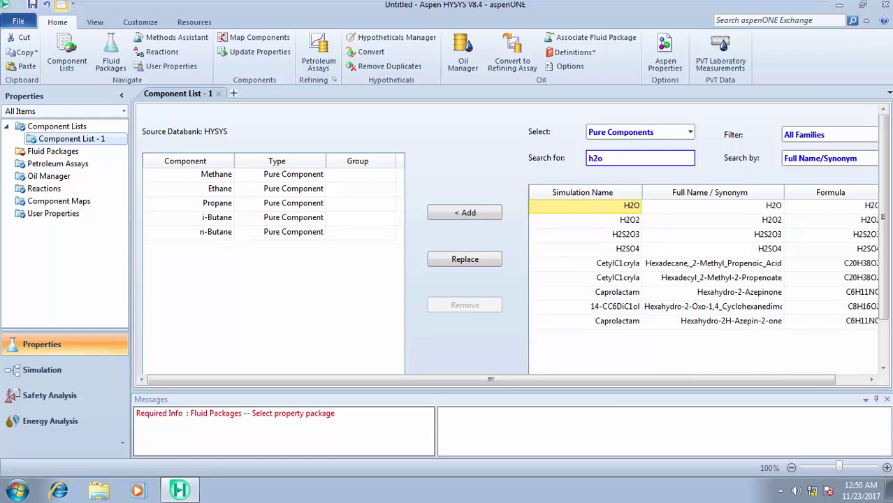
click(560, 207)
click(489, 213)
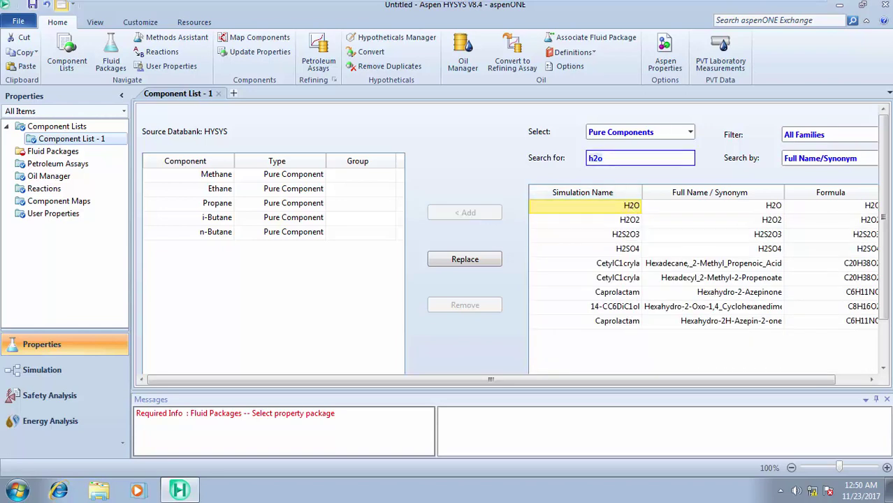
click(689, 133)
Step: Create a new hypothetical component with Create and Edit Hypos and name it C7+*
click(643, 159)
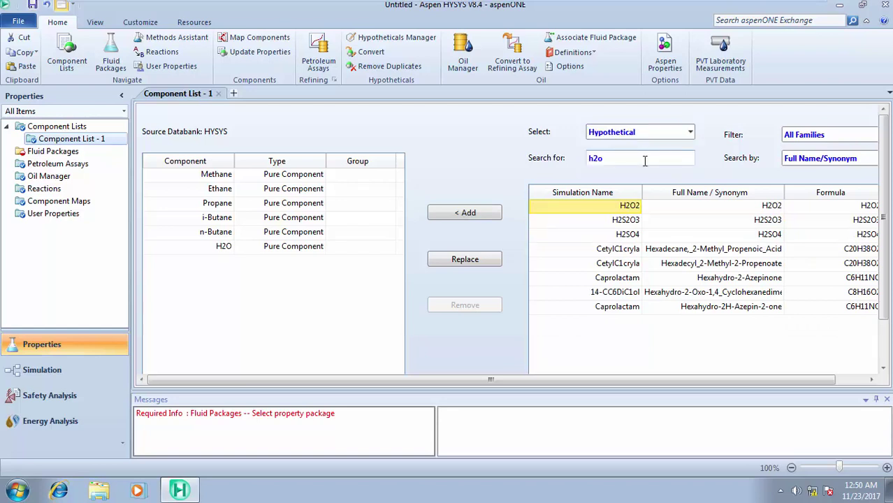
click(835, 135)
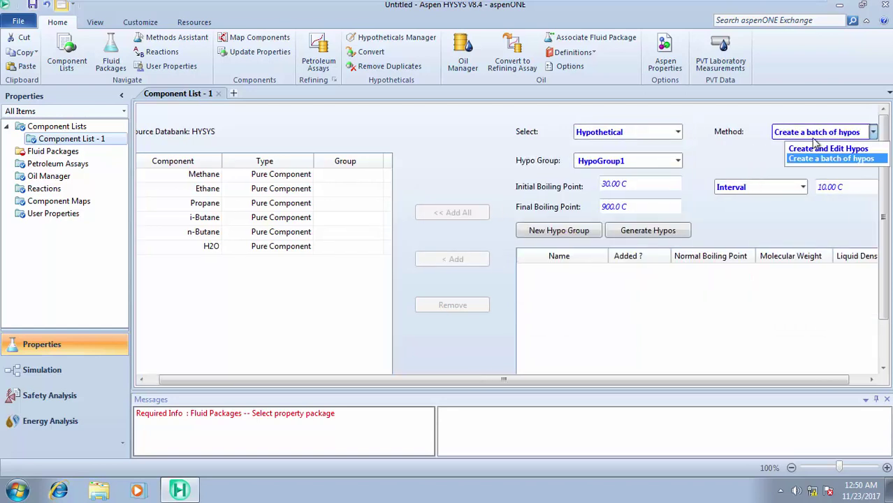
click(815, 149)
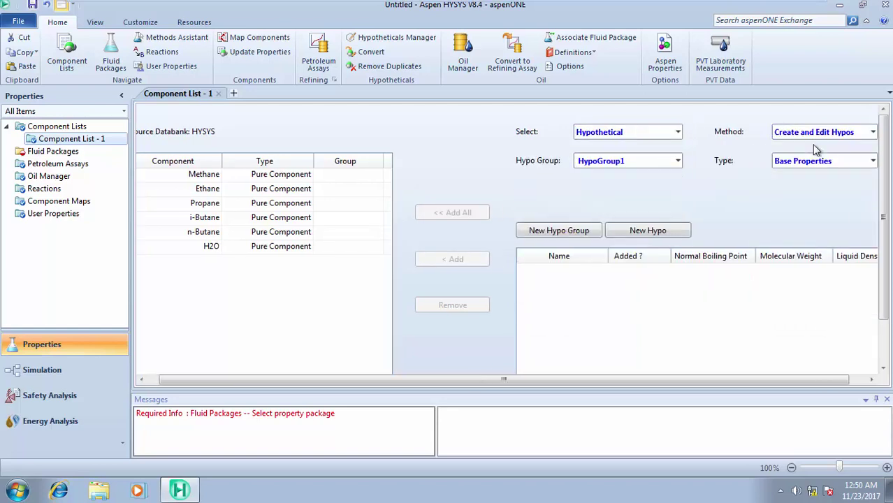
click(681, 233)
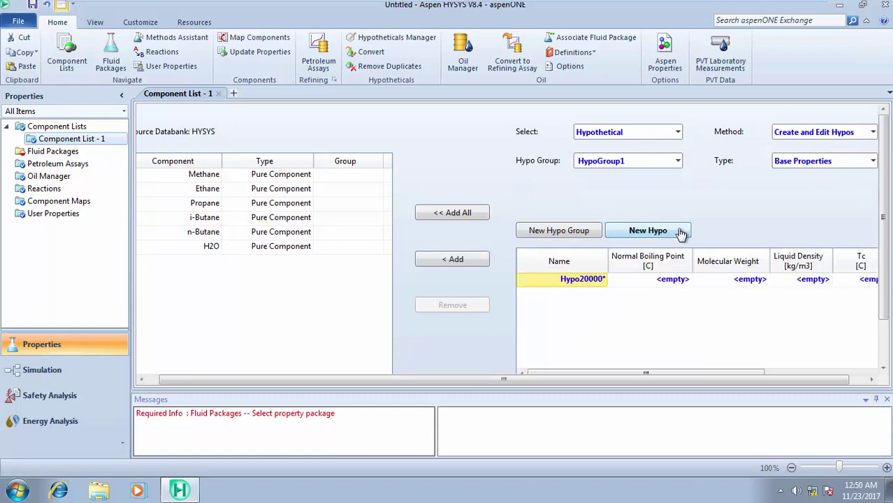
double_click(599, 279)
text(C&)
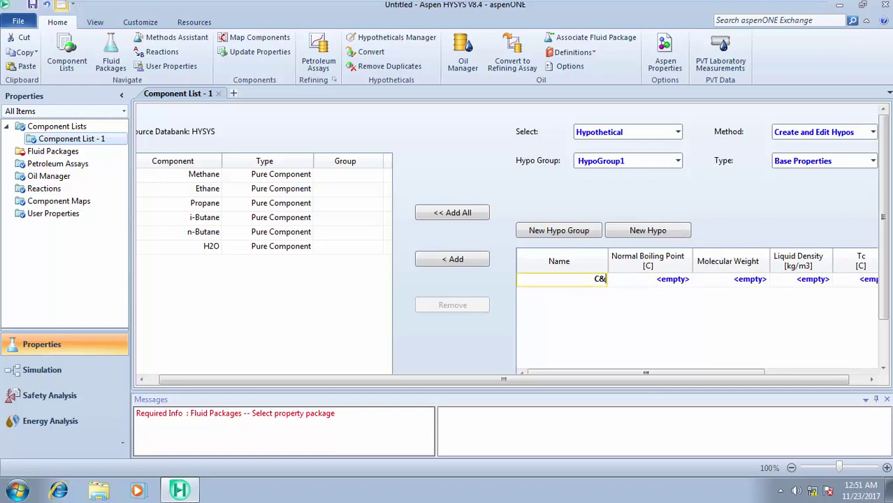
key(BackSpace)
text(7+)
click(649, 285)
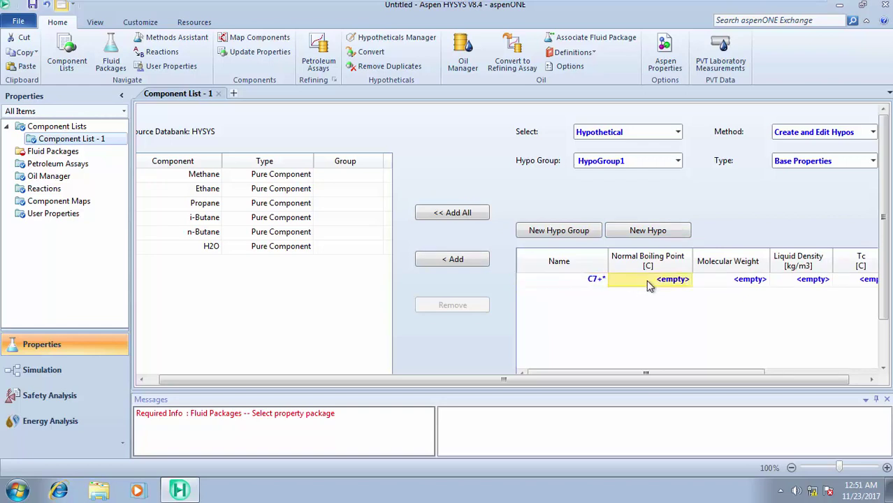
Step: Give C7+* a 110 °C normal boiling point, estimate the unknowns, and add it
click(649, 282)
text(110)
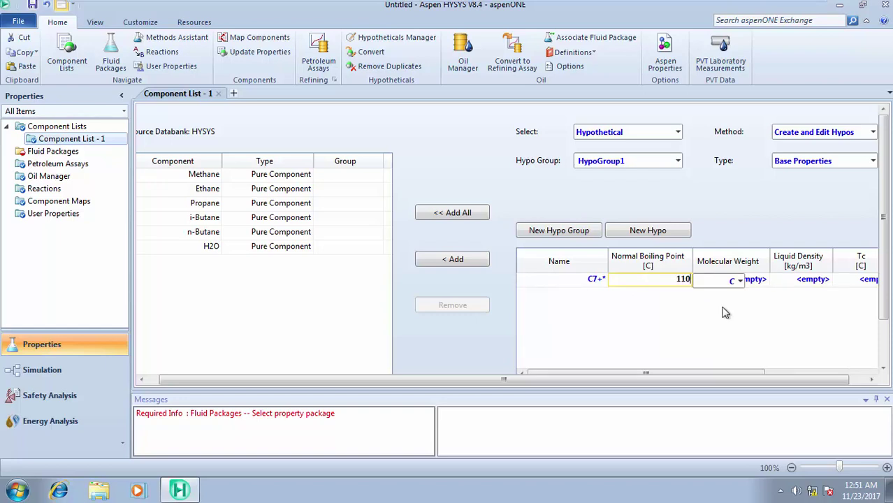
key(Return)
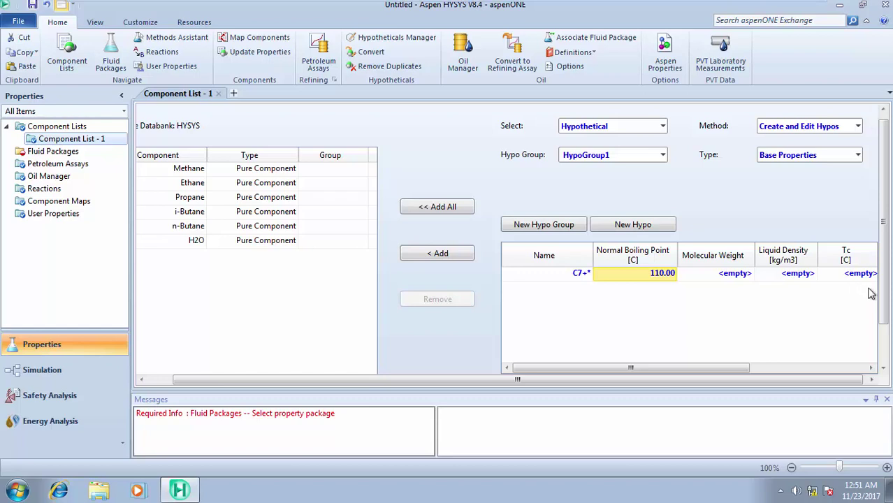
scroll(883, 306, down, 1)
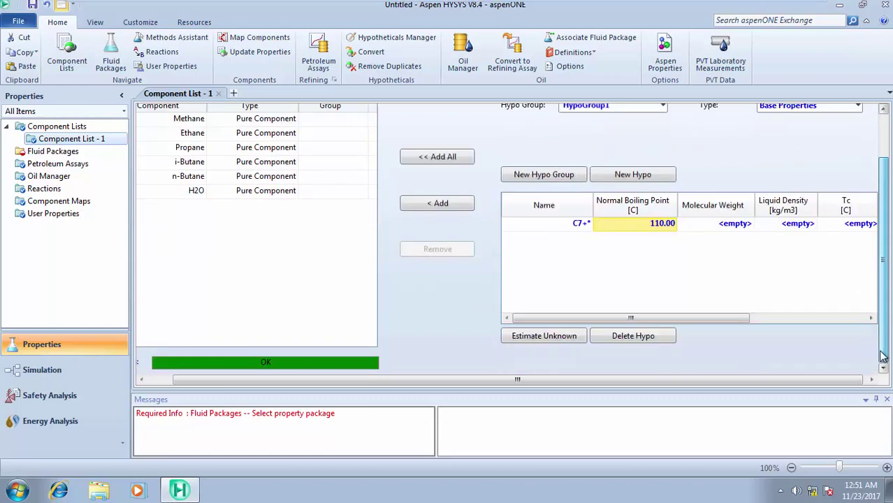
click(561, 336)
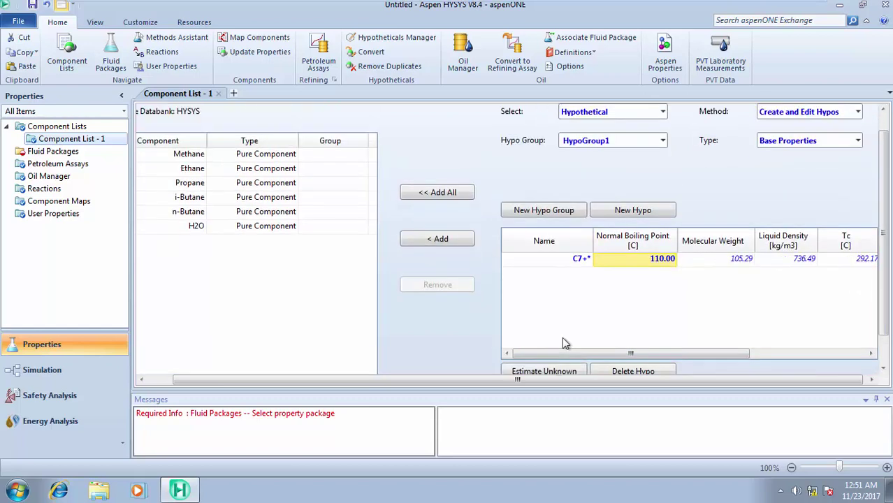
click(560, 264)
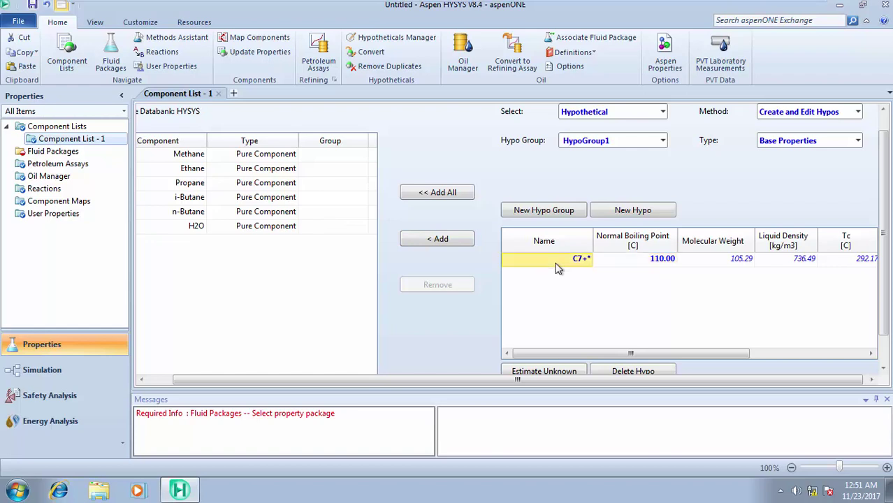
click(447, 239)
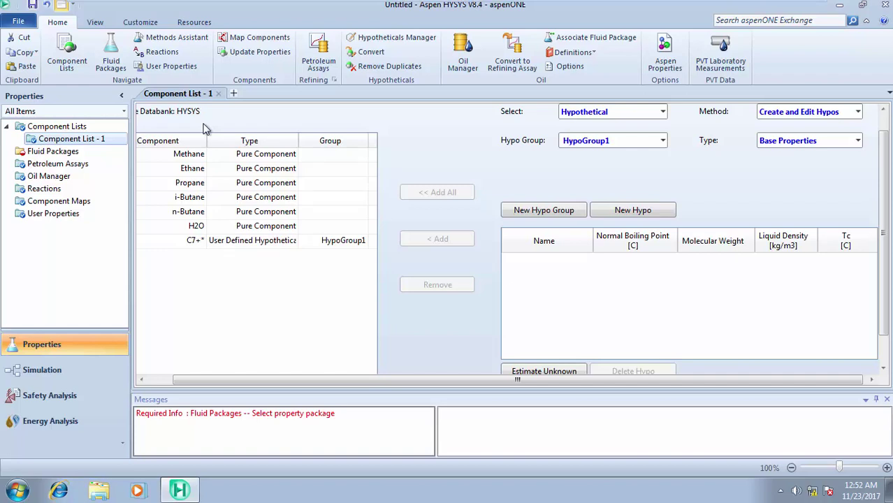
Step: Launch the Methods Assistant and choose to specify the component type
click(155, 41)
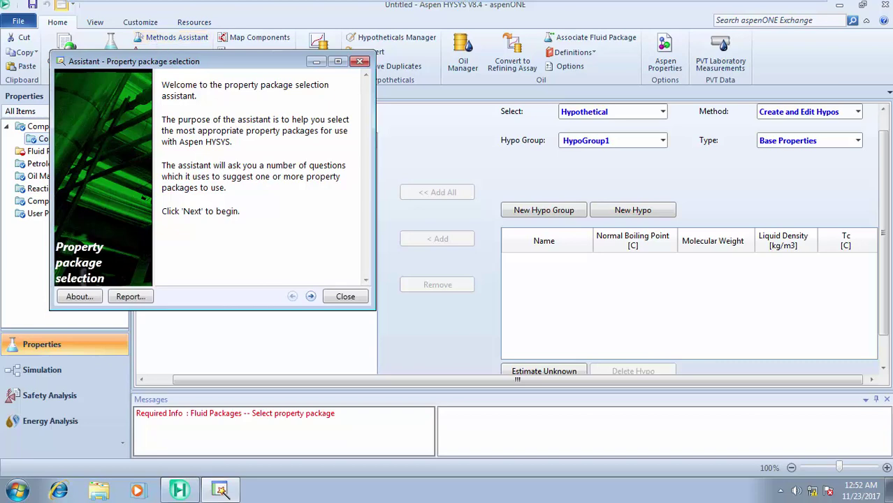
click(312, 297)
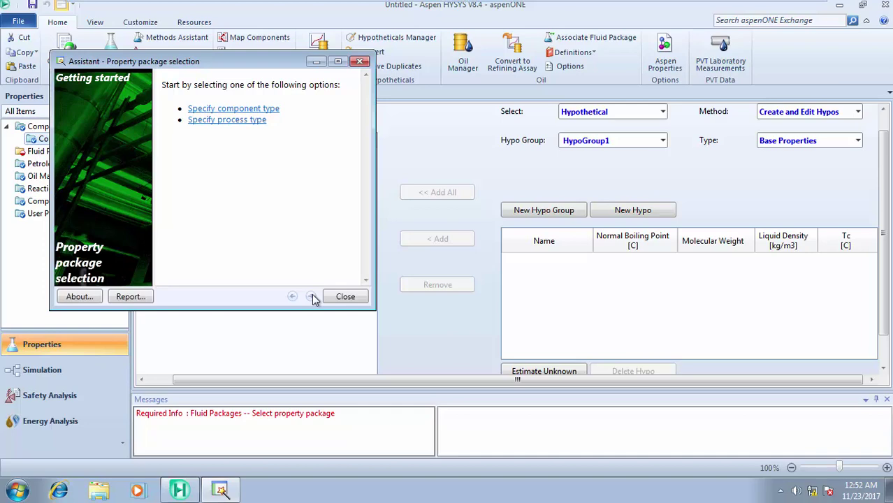
click(233, 109)
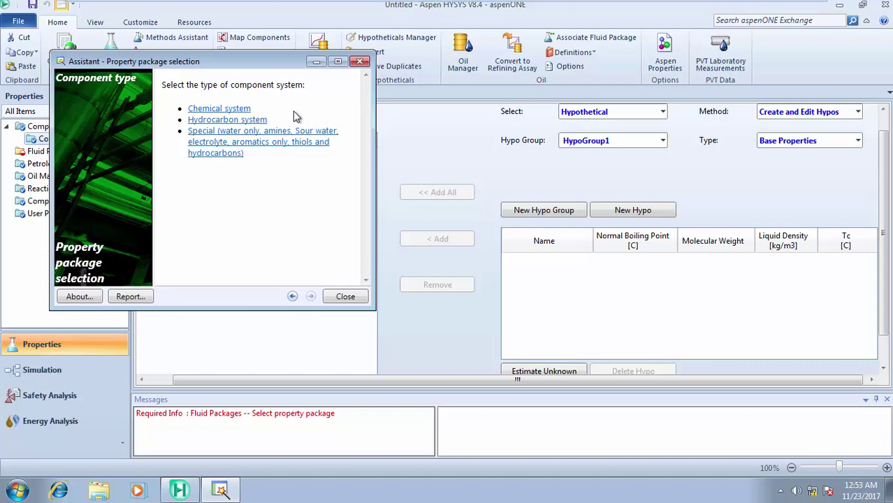
Step: Answer the assistant: hydrocarbon system with hypocomponents, under vacuum
click(259, 120)
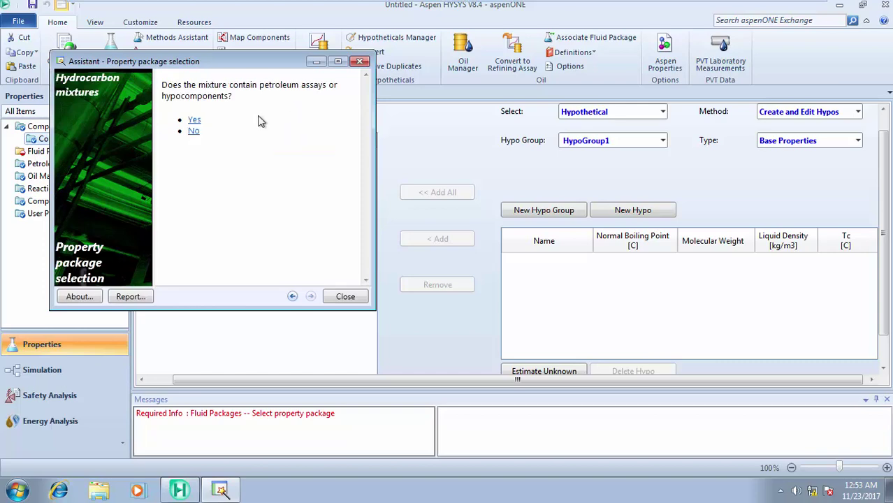
click(193, 121)
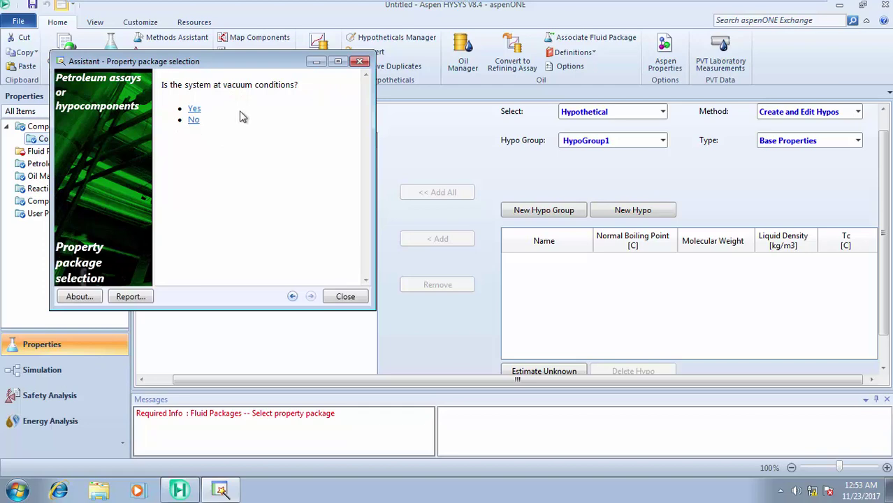
click(191, 121)
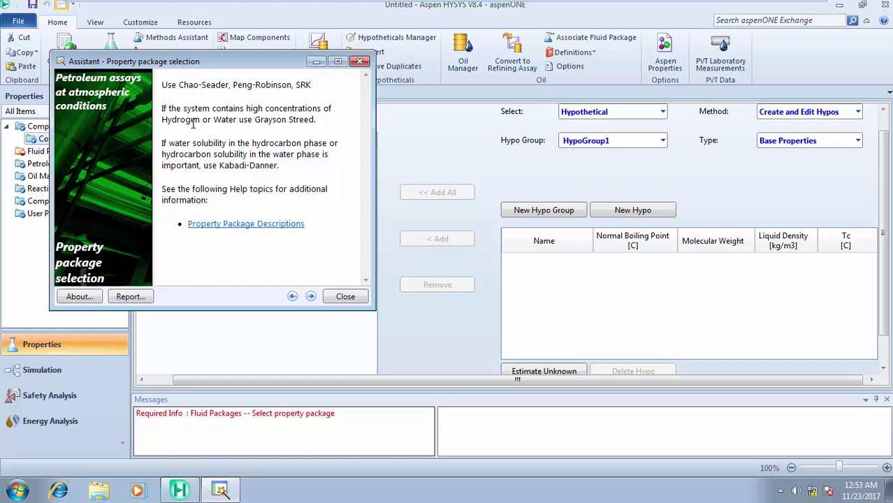
click(293, 296)
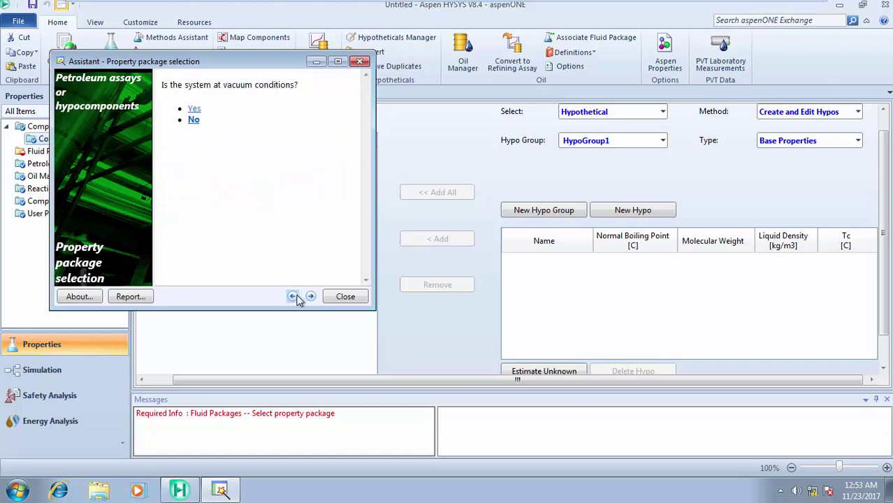
click(193, 109)
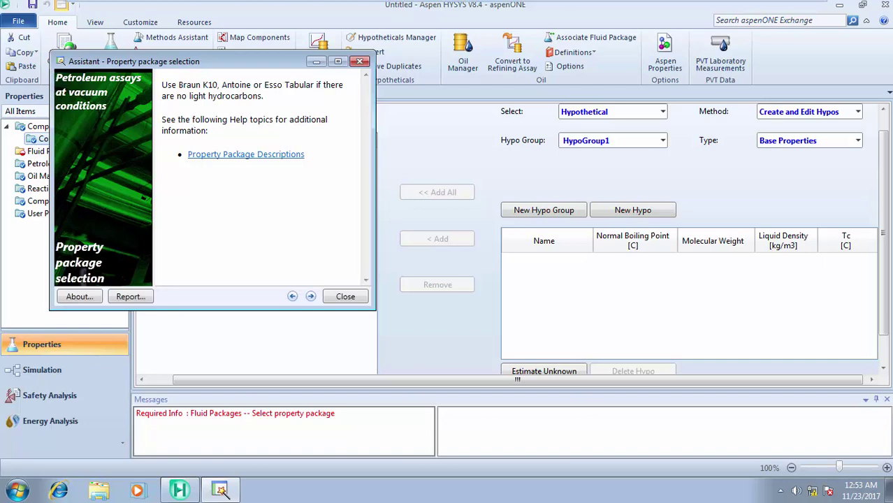
Step: Step back to the assistant's starting page and choose to specify the process type
click(292, 297)
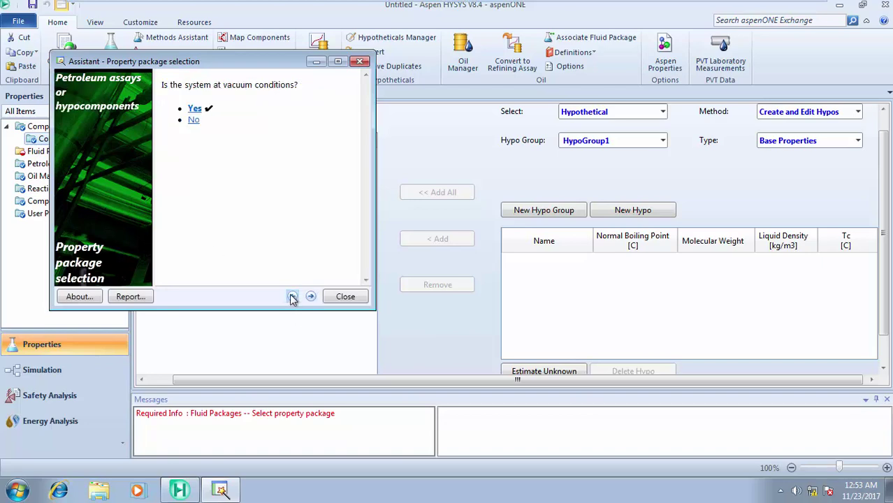
click(293, 297)
click(292, 296)
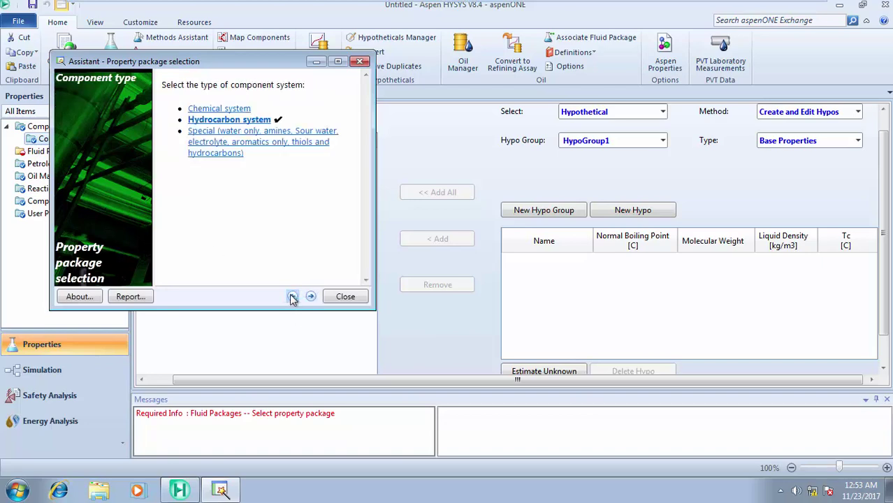
click(293, 297)
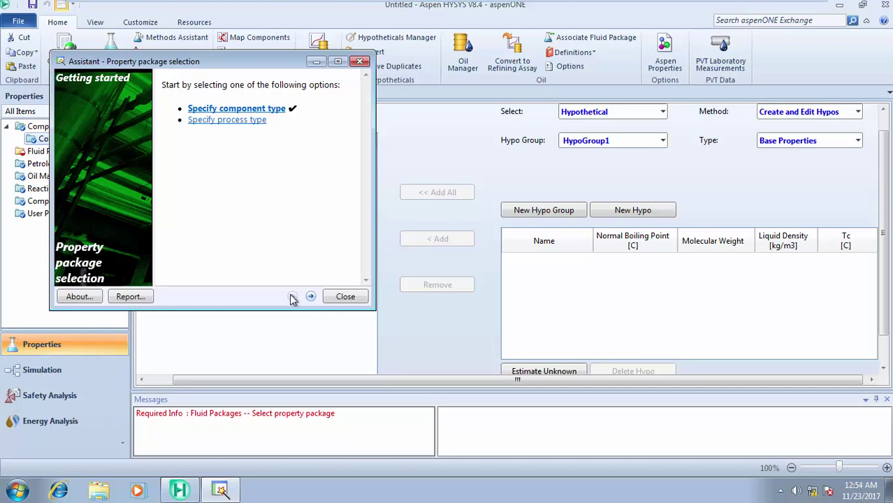
click(244, 121)
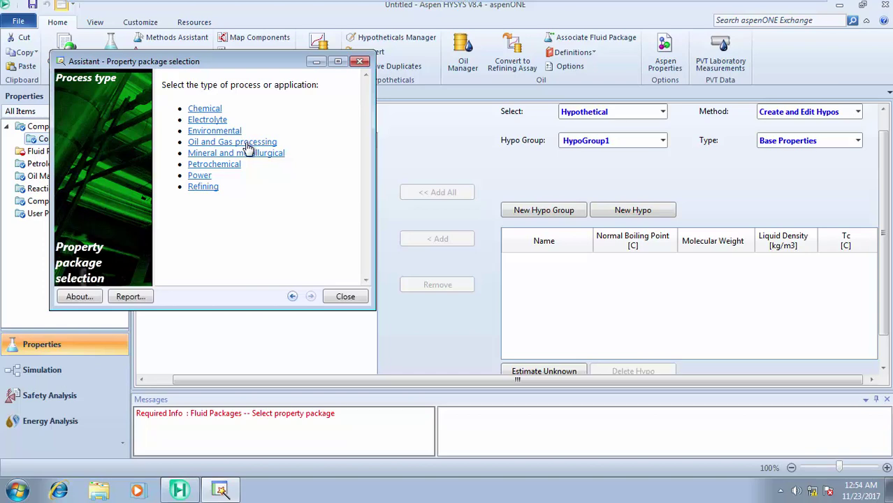
Step: Pick Oil and Gas processing and read the TEG dehydration and cryogenic package advice
click(248, 144)
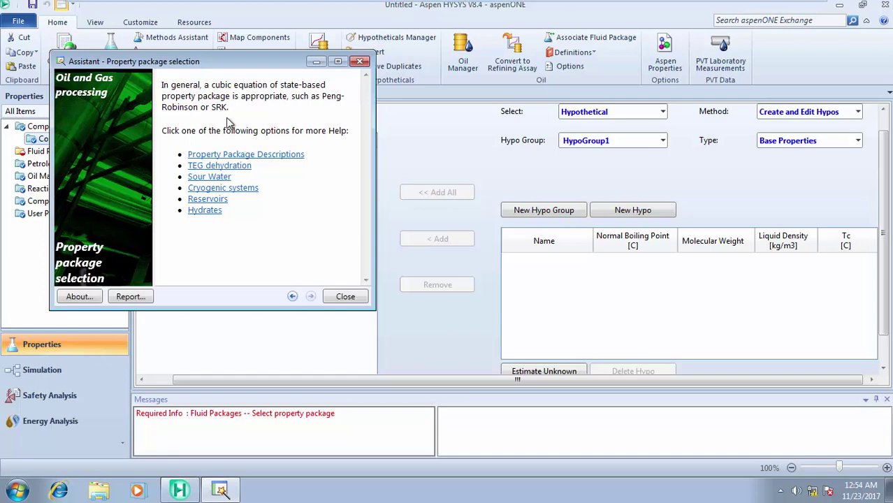
click(237, 166)
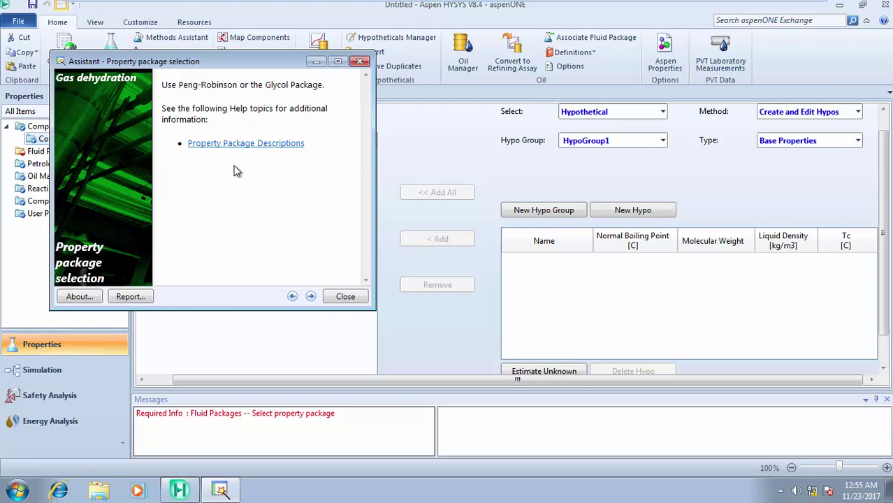
click(292, 296)
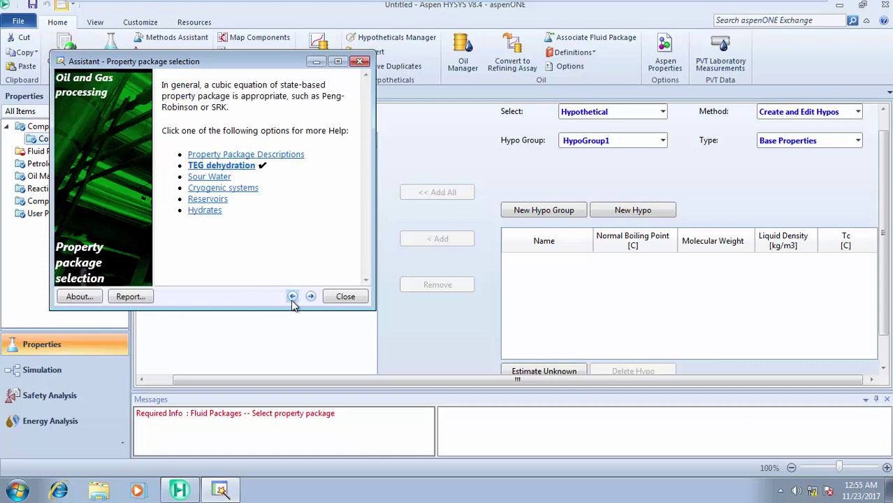
click(236, 189)
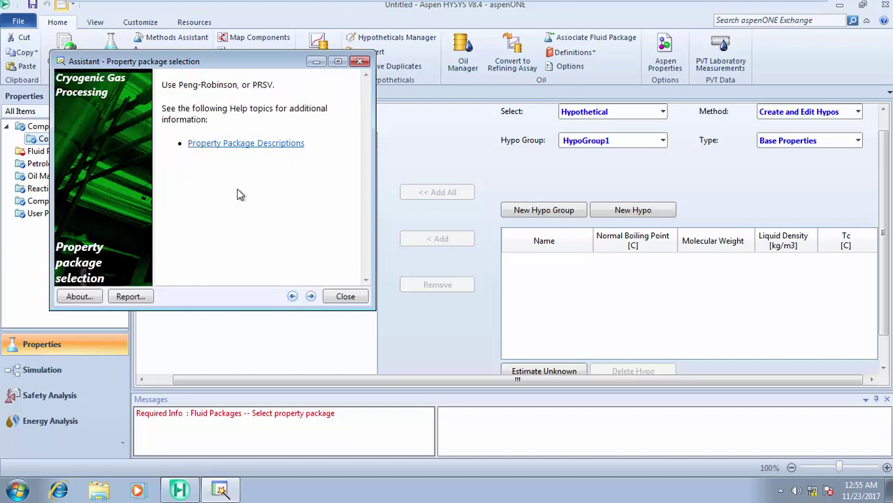
click(292, 296)
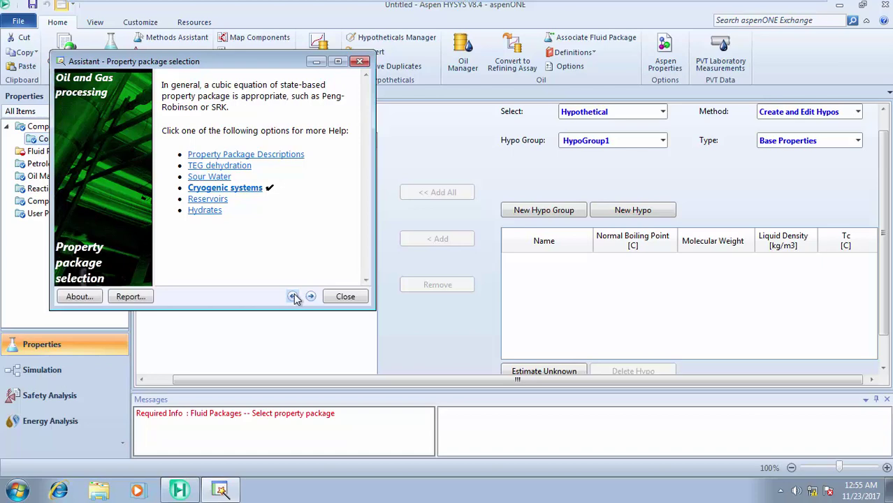
Step: Read the reservoirs and hydrates advice, then open the Property Package Descriptions help
click(211, 200)
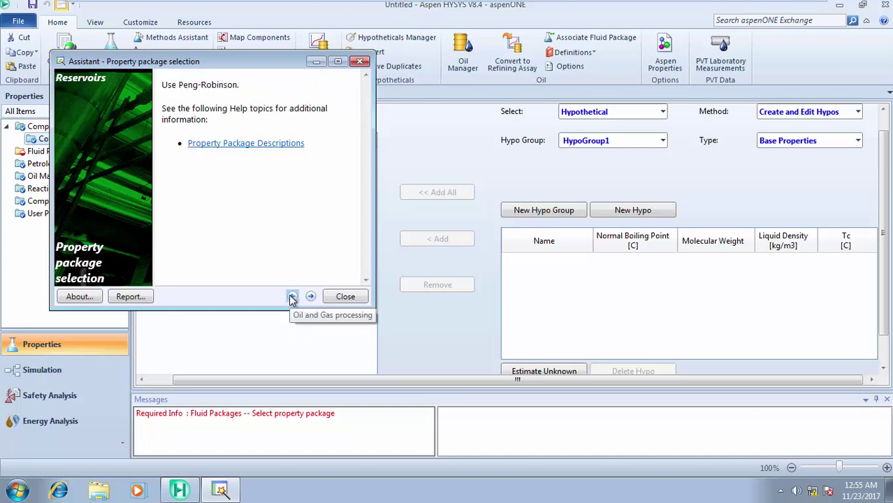
click(293, 297)
click(206, 211)
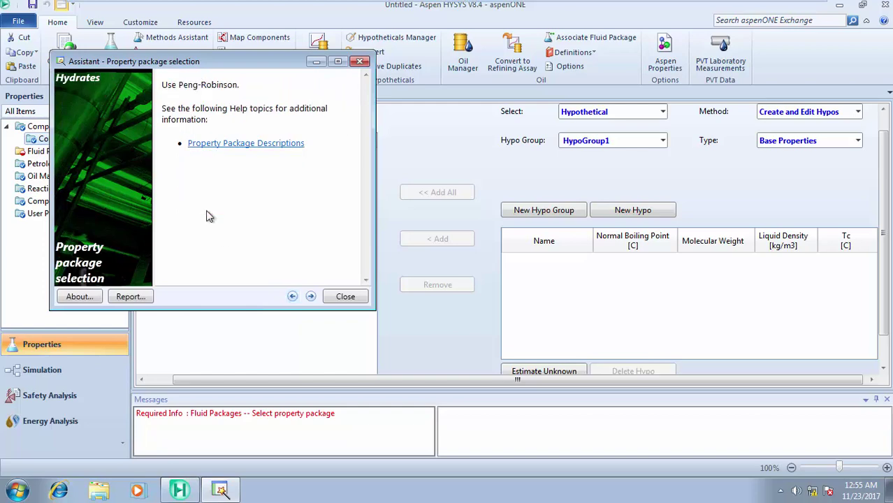
click(293, 298)
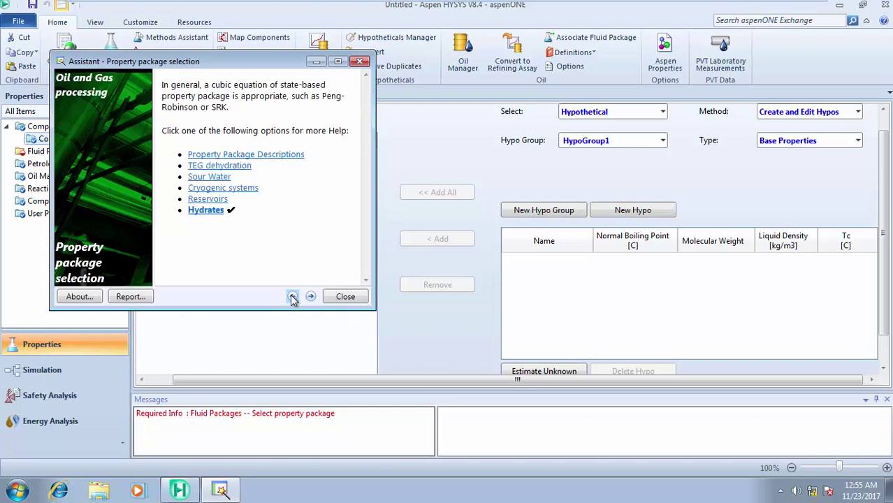
click(246, 155)
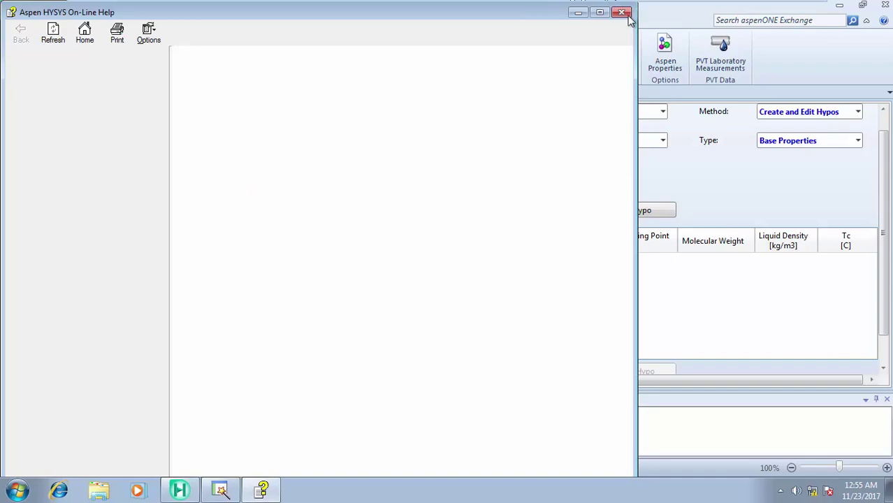
Step: Close the On-Line Help, view the Sour Water advice, and close the Methods Assistant
click(621, 12)
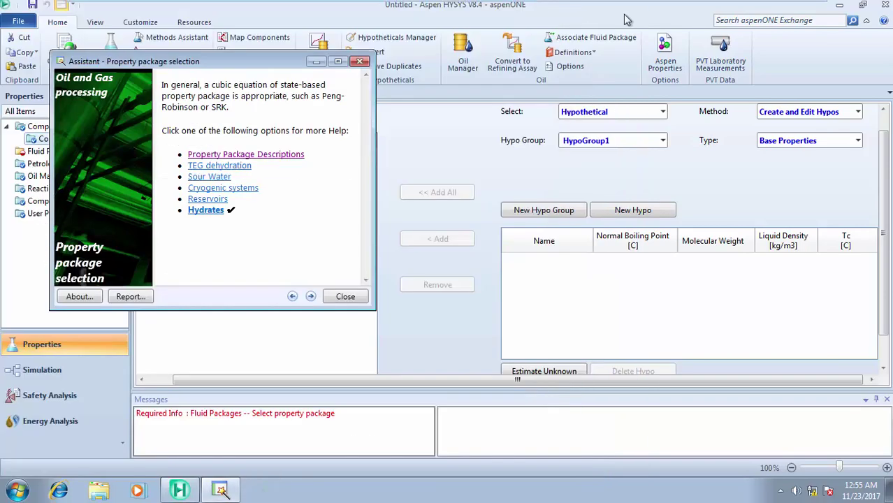
click(221, 178)
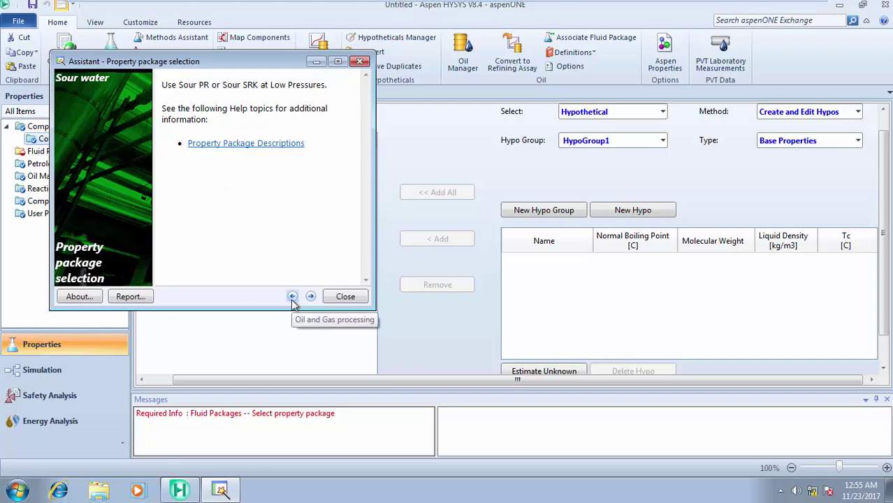
click(345, 297)
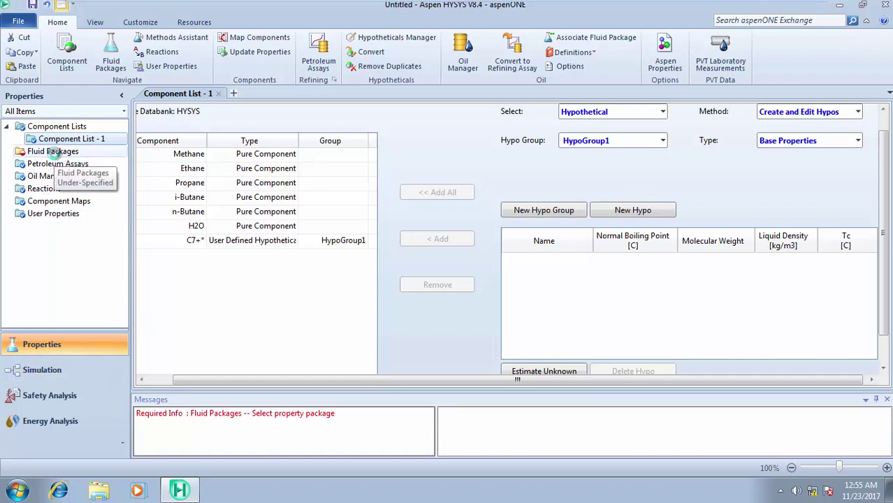
Step: Add fluid package Basis-1 using Peng-Robinson for Component List - 1
click(56, 155)
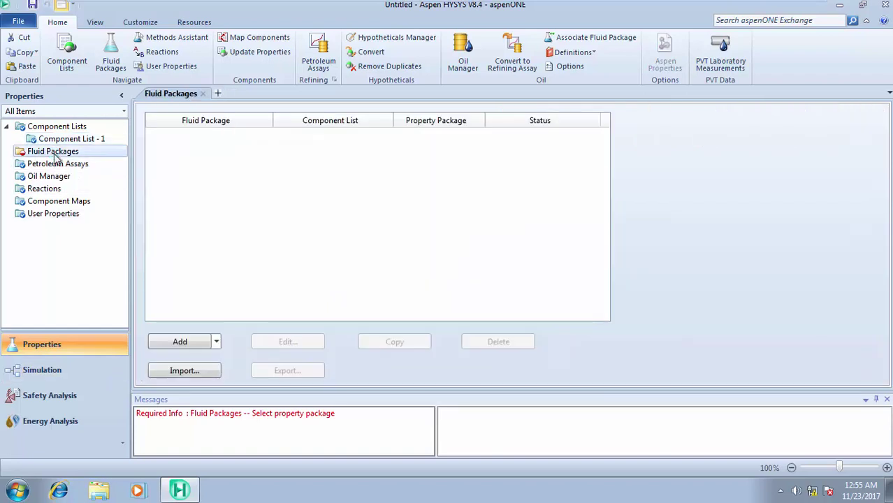
click(192, 346)
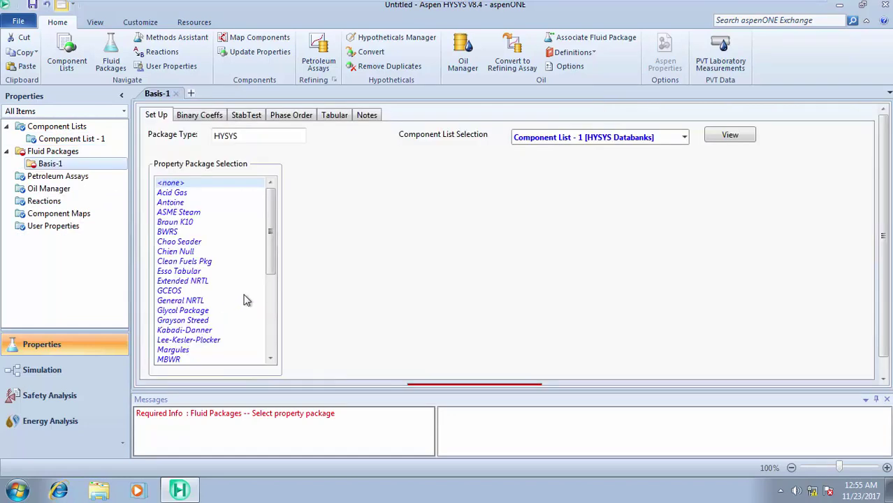
drag(275, 259, 272, 326)
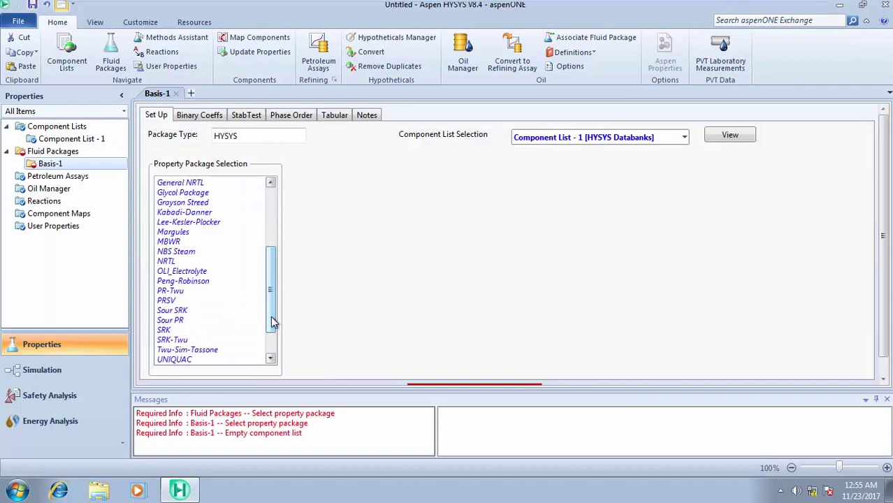
click(207, 280)
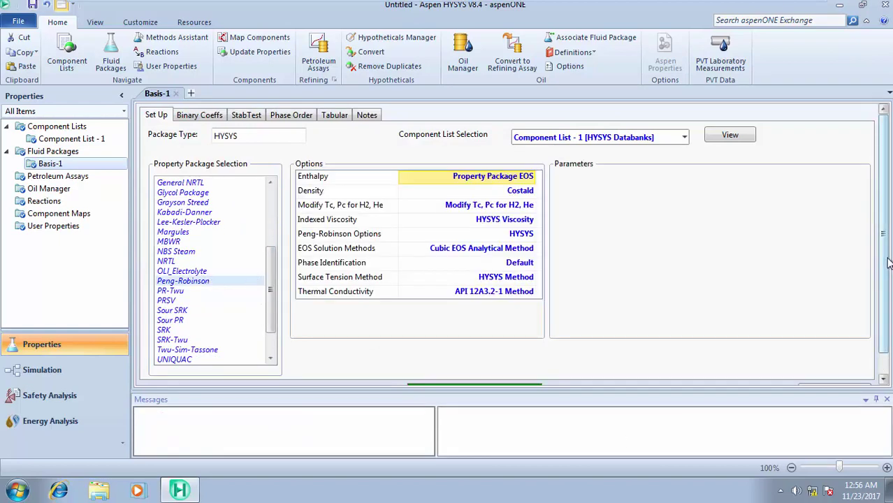
scroll(886, 304, down, 1)
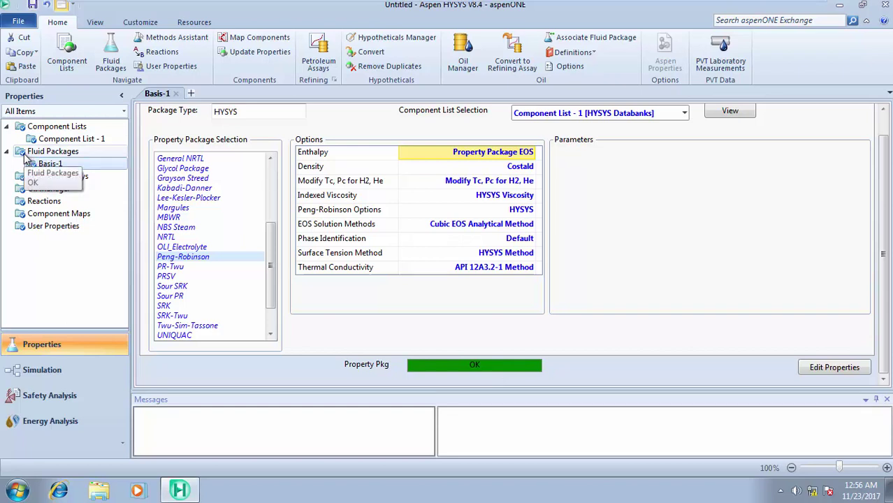
Step: Switch to the Simulation environment and dock the object palette beside the Main flowsheet
click(58, 372)
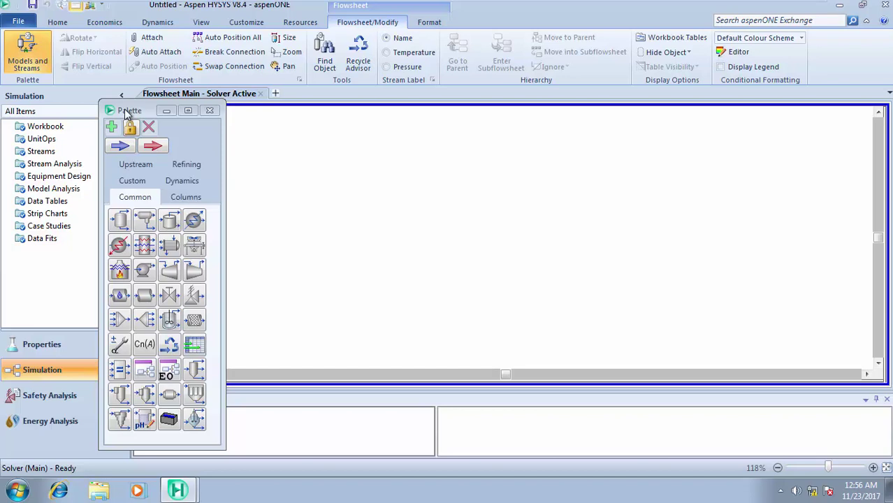
click(127, 112)
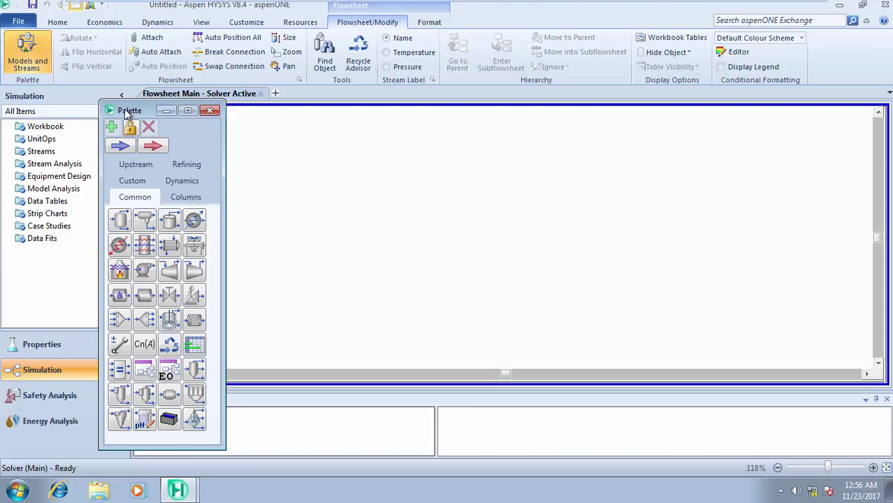
drag(126, 115, 539, 243)
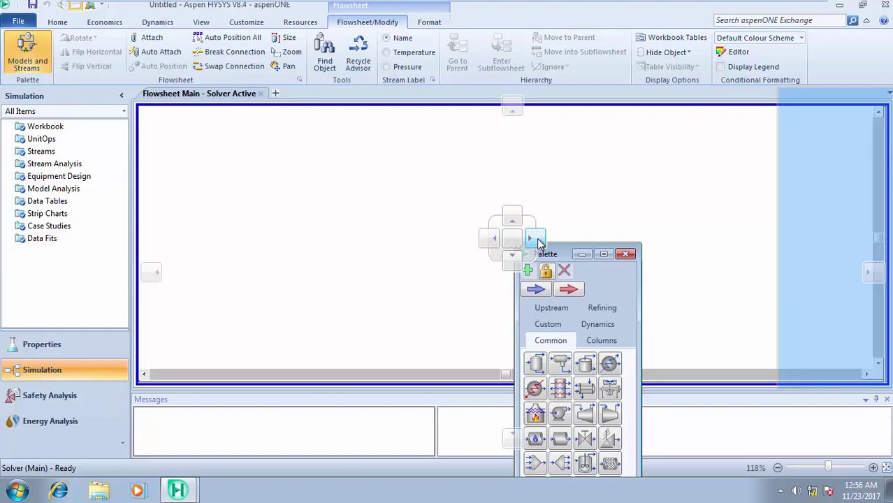
mouse_move(538, 243)
mouse_down()
mouse_move(510, 221)
mouse_move(494, 239)
mouse_move(536, 245)
mouse_up()
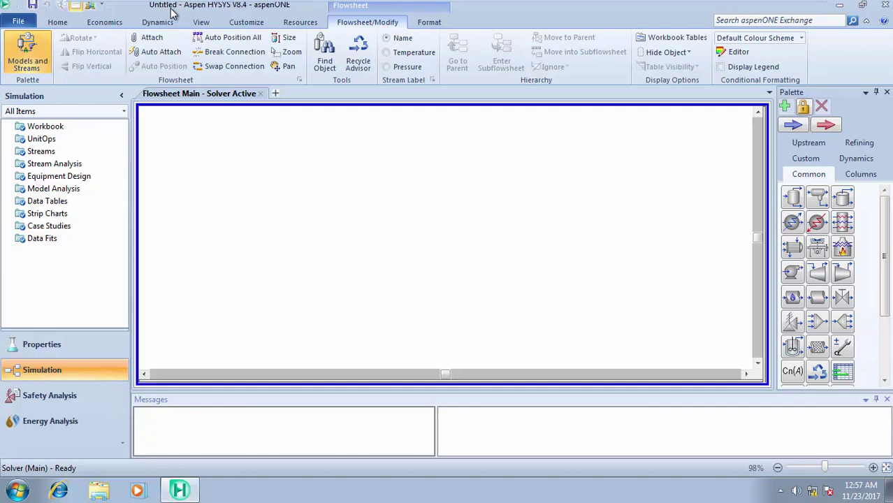
Step: Save the case to the Desktop as Tutorial.hsc
click(26, 22)
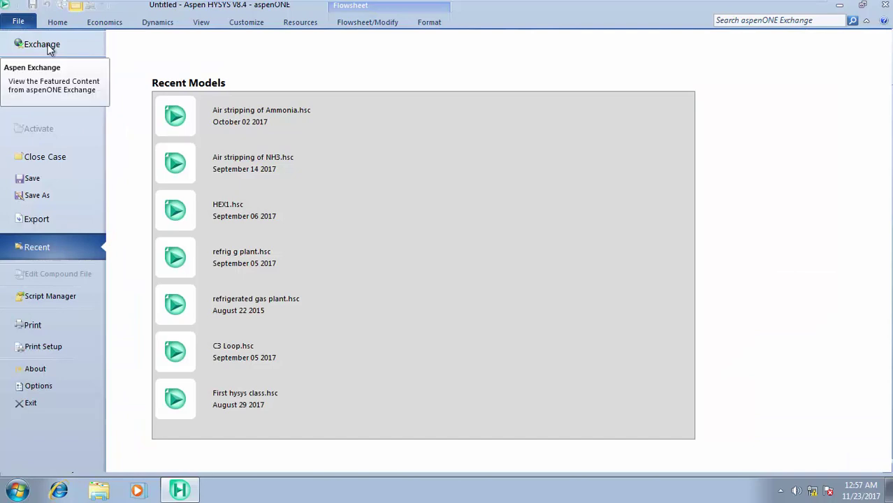
click(53, 175)
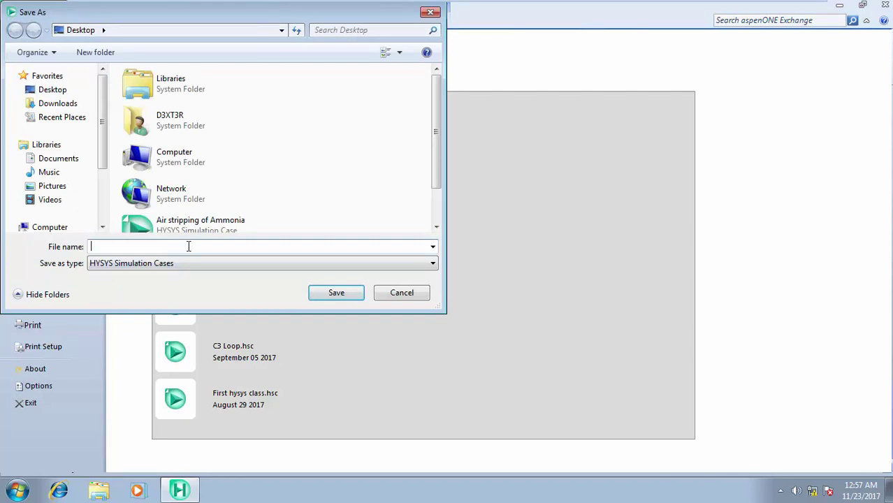
text(Tutorial)
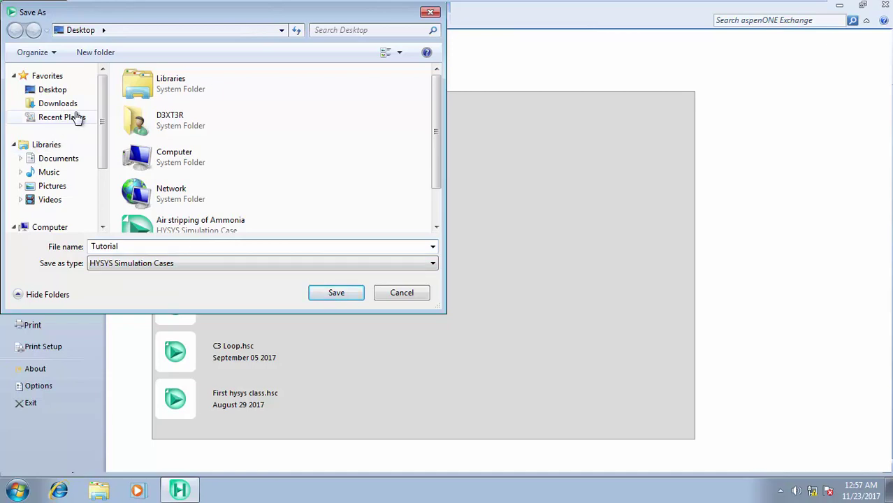
click(69, 90)
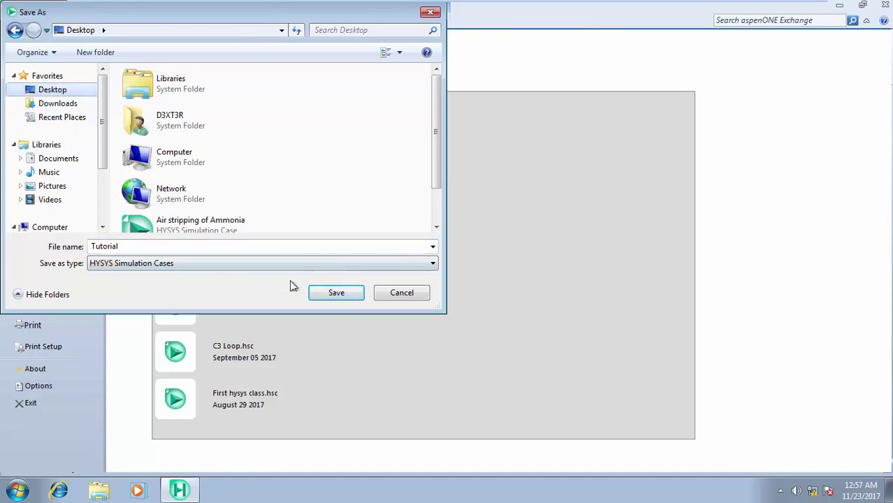
click(336, 296)
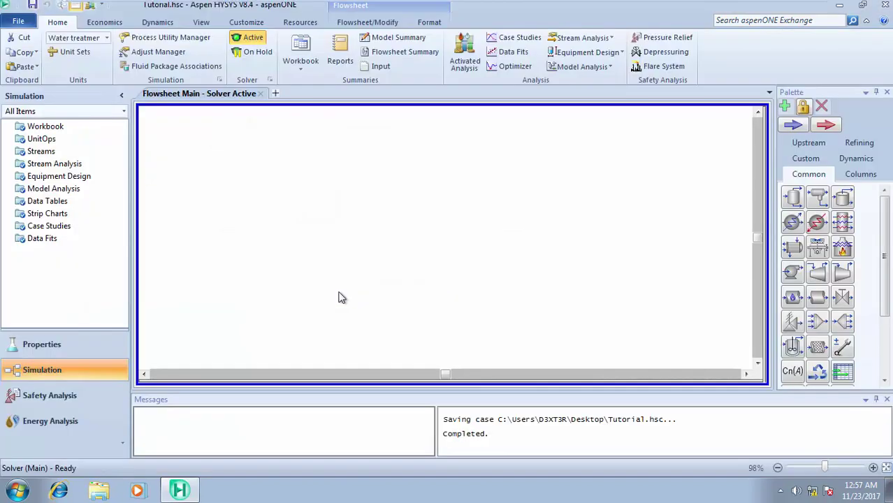